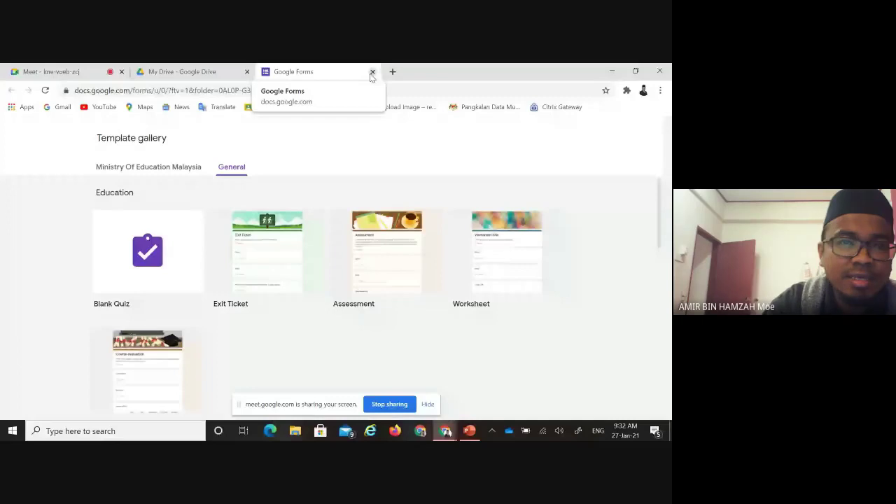
Close the template gallery and select the new blank form's 'Untitled form' name for renaming
{"action": "left_click", "coordinate": [371, 72]}
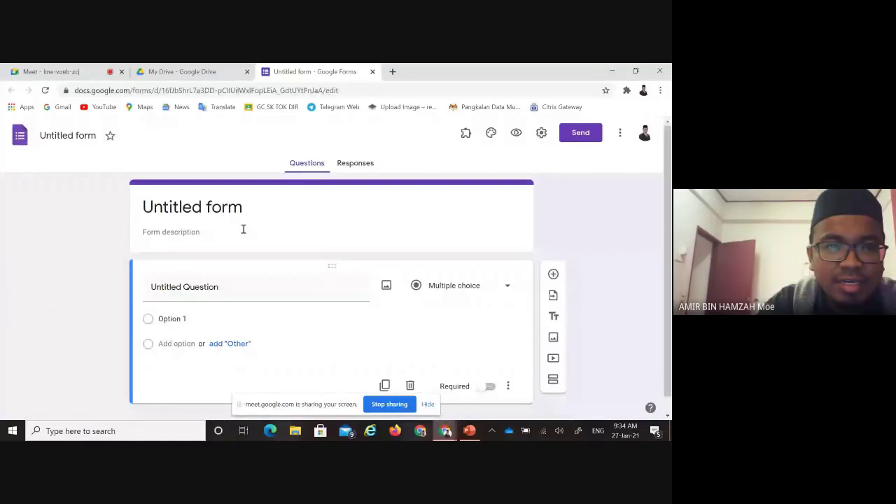
{"action": "left_click", "coordinate": [56, 136]}
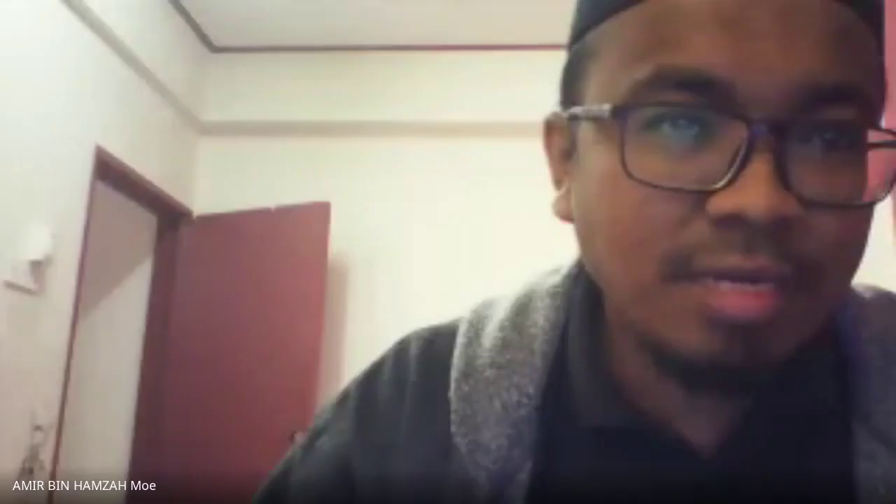
Rename the form 'BORANG KEHADIRAN SESI PERKONGSIAN PENGENALAN ASAS GOOGLE FORM', correcting the PENEGNALA typo
{"action": "type", "text": "U"}
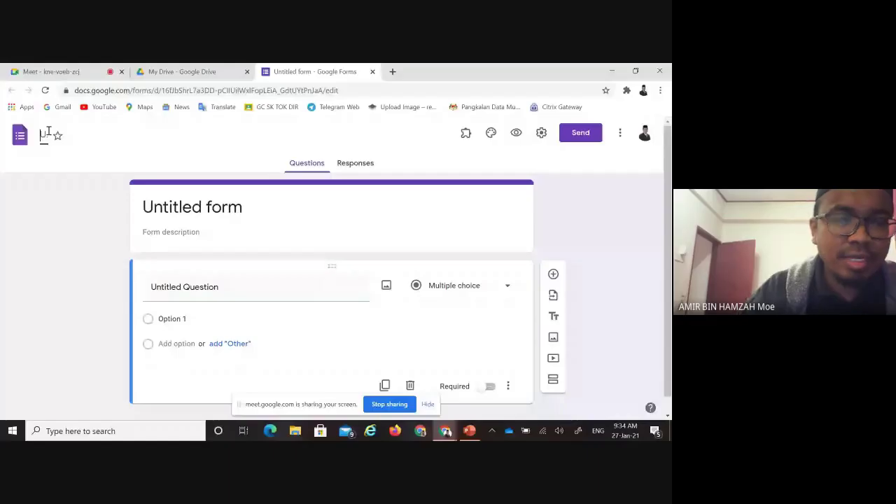
{"action": "type", "text": "o"}
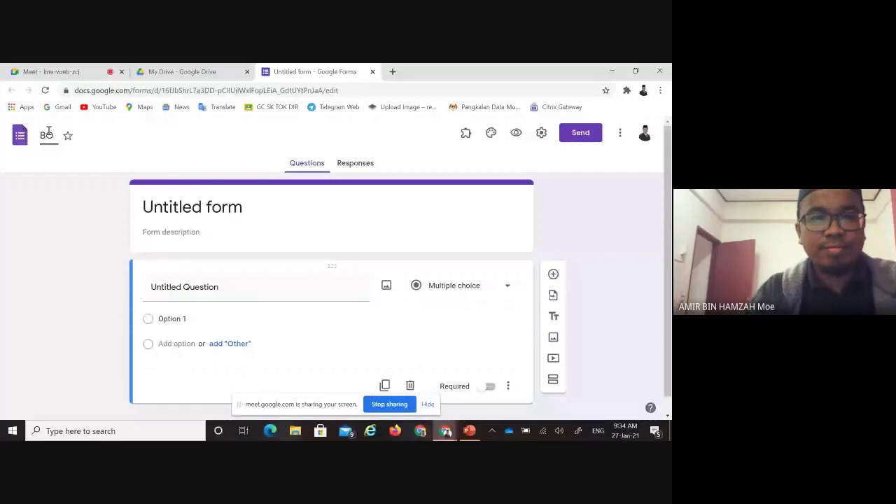
{"action": "type", "text": "RANG KEHADIRAN"}
{"action": "type", "text": " SESI"}
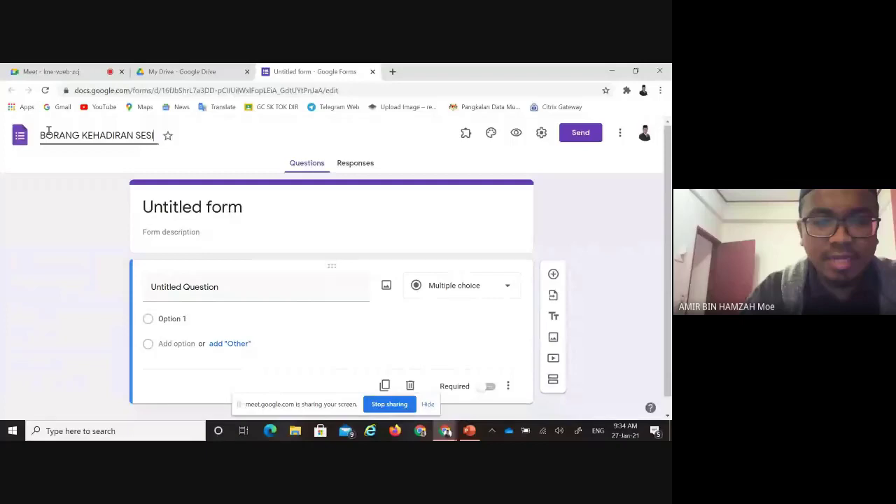
{"action": "type", "text": " PERKONGSIAN PENEGNALA"}
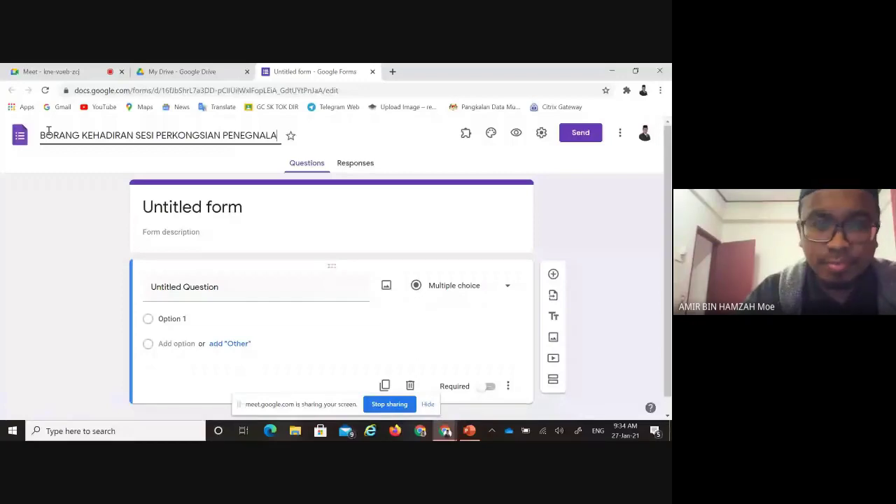
{"action": "type", "text": "N"}
{"action": "left_click", "coordinate": [255, 135]}
{"action": "key", "text": "BackSpace"}
{"action": "key", "text": "BackSpace"}
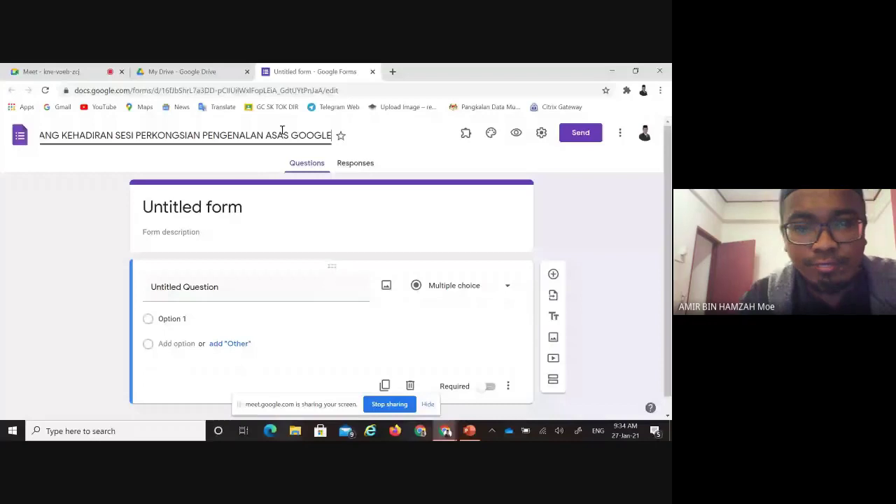
{"action": "type", "text": "FORM"}
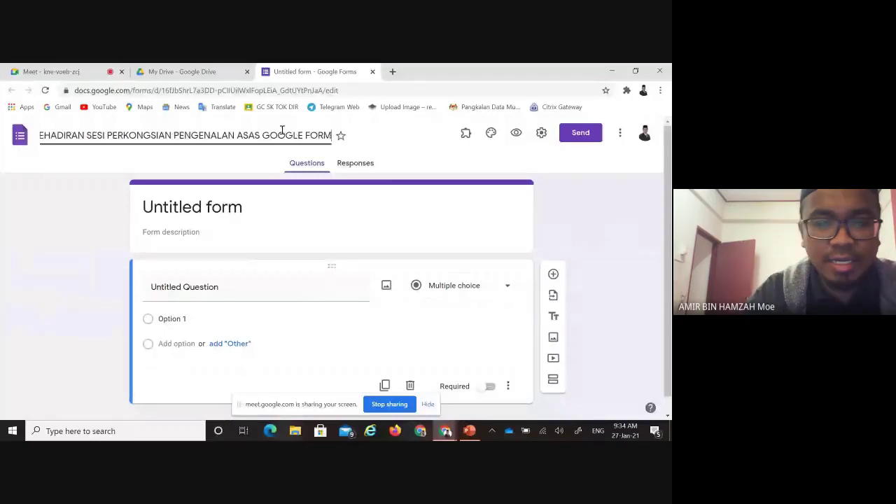
{"action": "type", "text": "S DALAM Pd"}
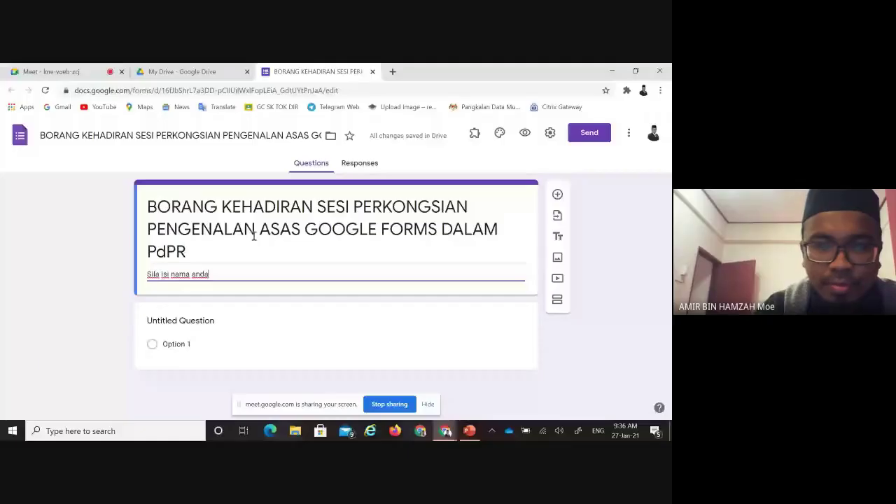
Extend the form description with 'dan lain-lain maklumat'
{"action": "type", "text": "dan lain-lain maklum"}
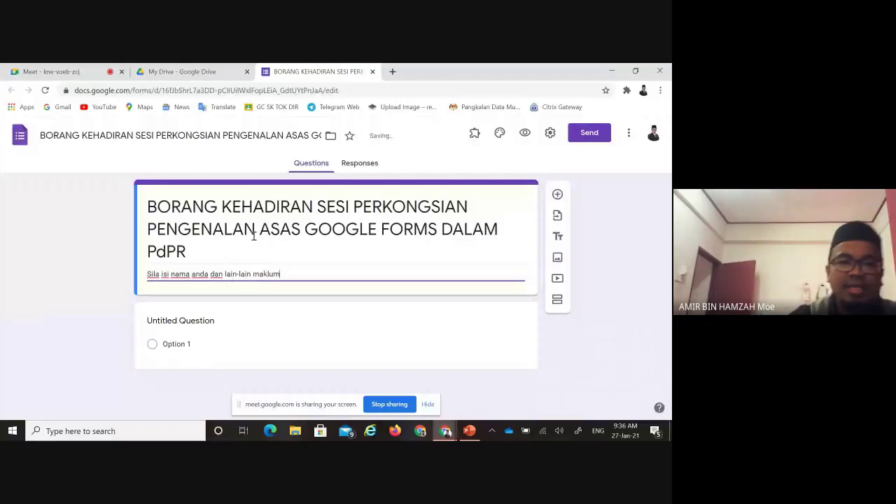
{"action": "type", "text": "at"}
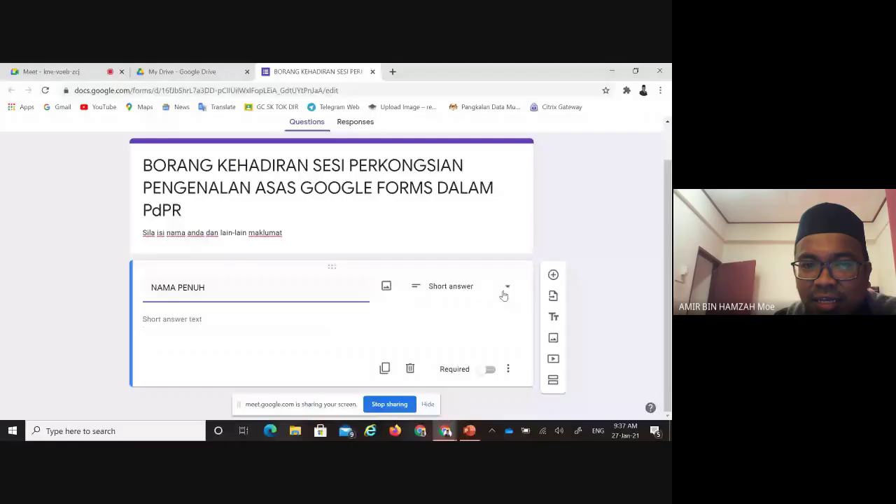
Bring up the question-type list for the NAMA PENUH question to choose Short answer
{"action": "left_click", "coordinate": [503, 295]}
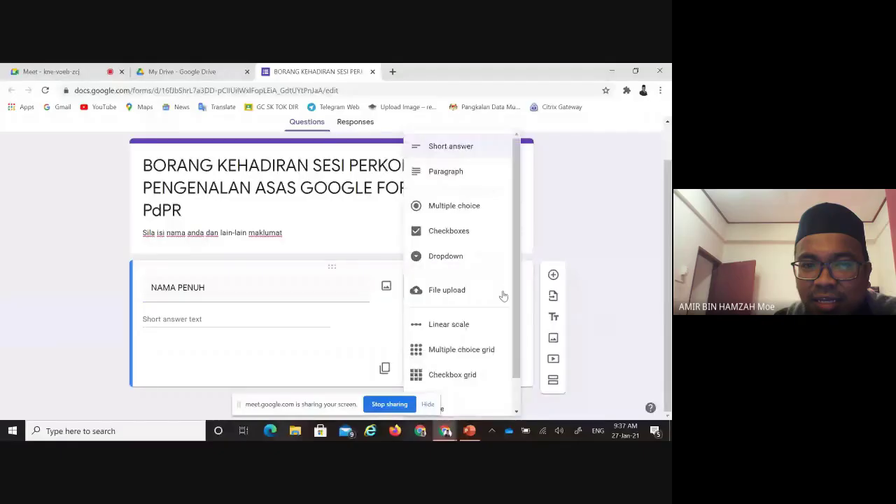
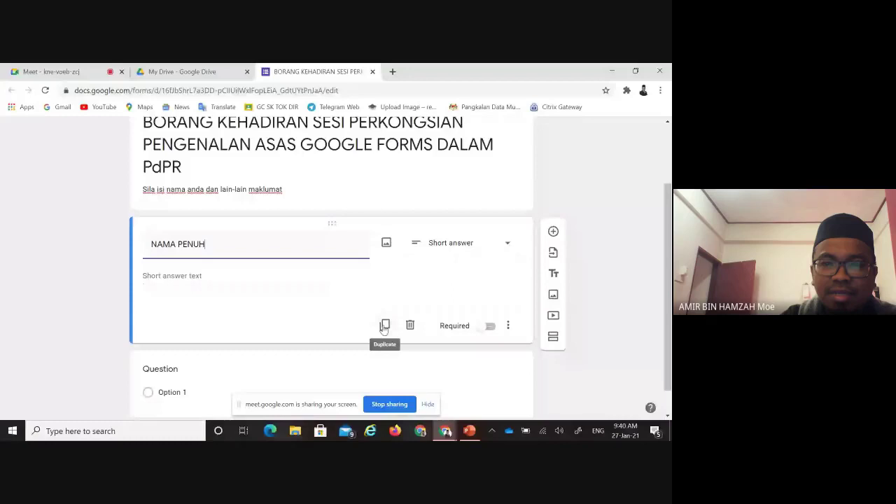
Duplicate the NAMA PENUH question, then delete the duplicate copy
{"action": "left_click", "coordinate": [384, 327]}
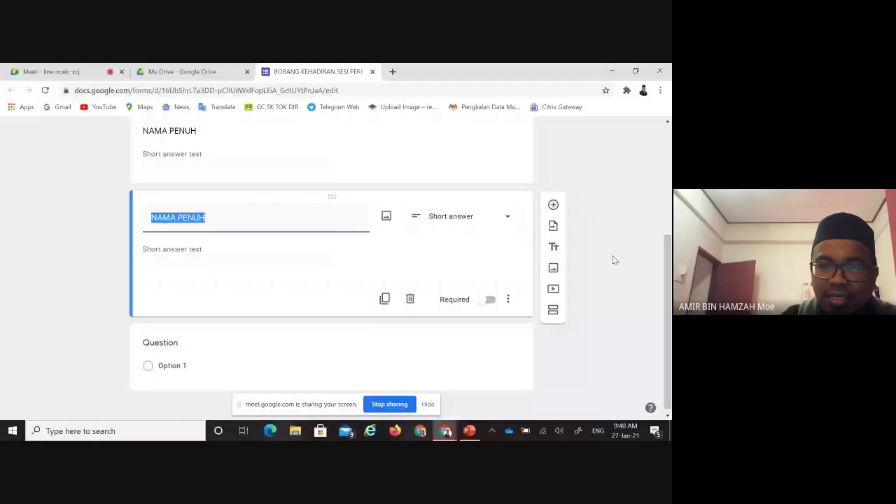
{"action": "scroll", "coordinate": [614, 259], "scroll_direction": "up", "scroll_amount": 1}
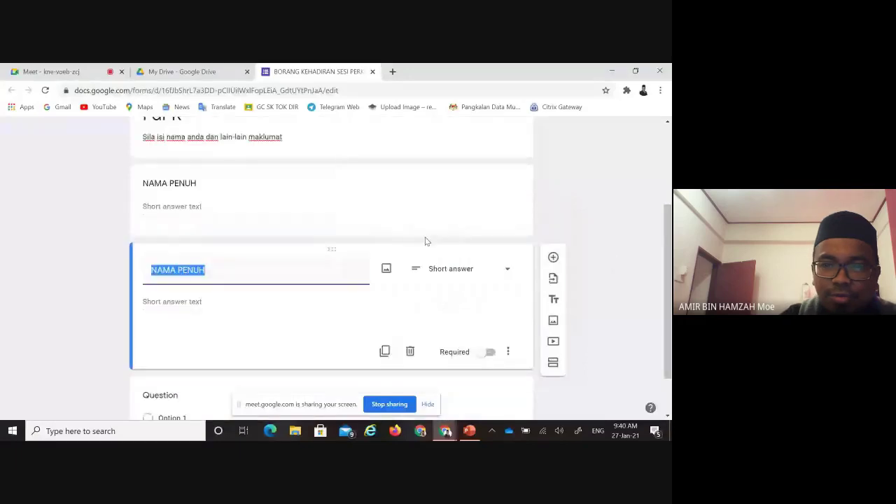
{"action": "left_click", "coordinate": [411, 351]}
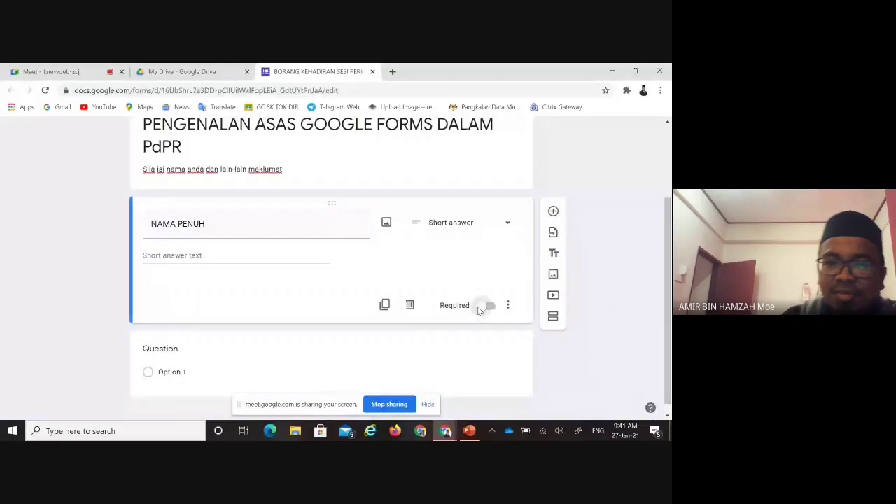
Turn on Required for the NAMA PENUH short-answer question
{"action": "left_click", "coordinate": [479, 307]}
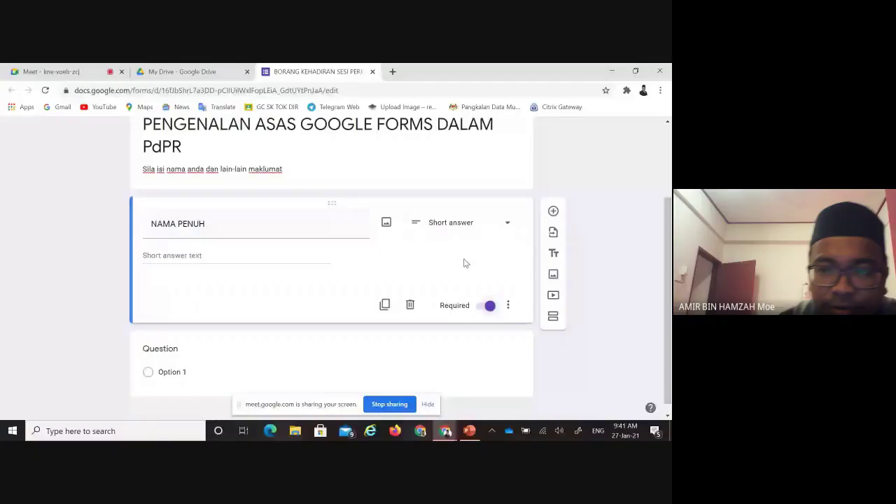
{"action": "left_click", "coordinate": [508, 306]}
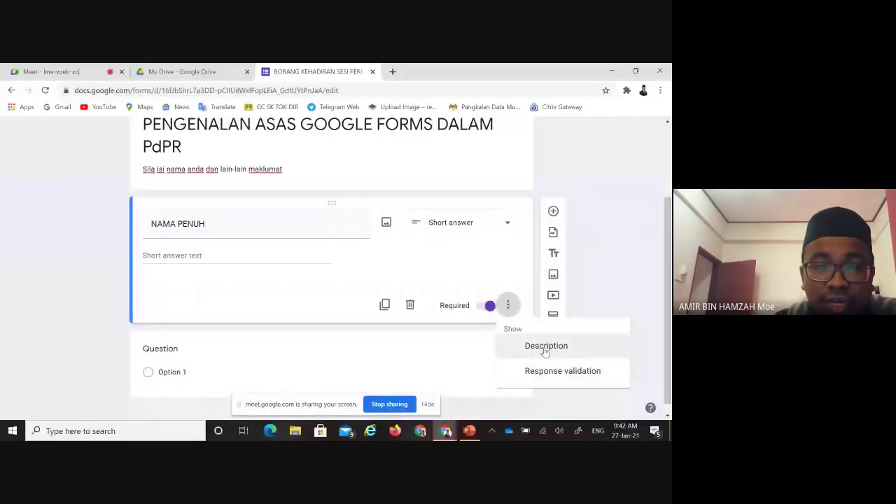
Add the description 'SILA TULIS DALAM HURUF BESAR' under the NAMA PENUH title
{"action": "left_click", "coordinate": [545, 352]}
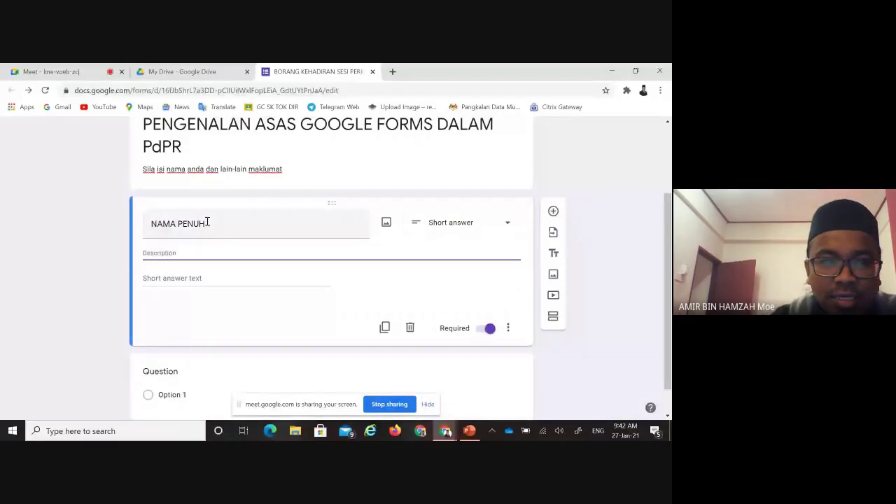
{"action": "type", "text": "SILA TULIS DALAM HURUF"}
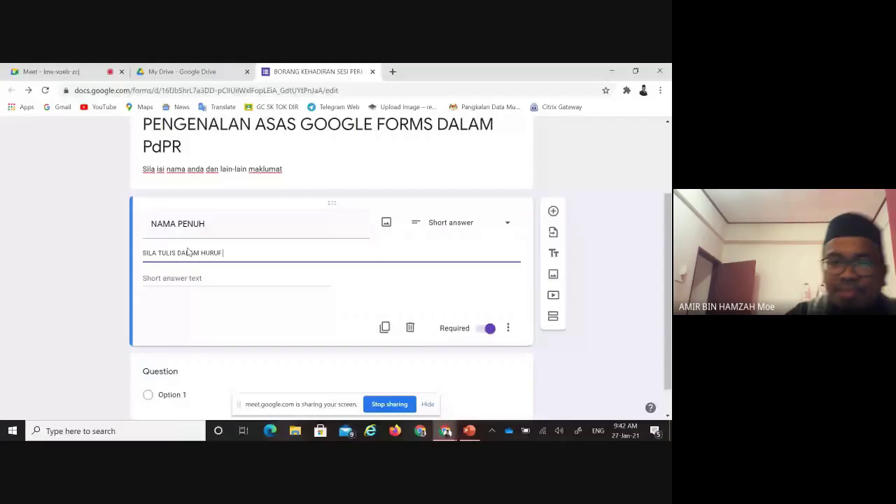
{"action": "type", "text": "BESAR"}
{"action": "left_click", "coordinate": [509, 331]}
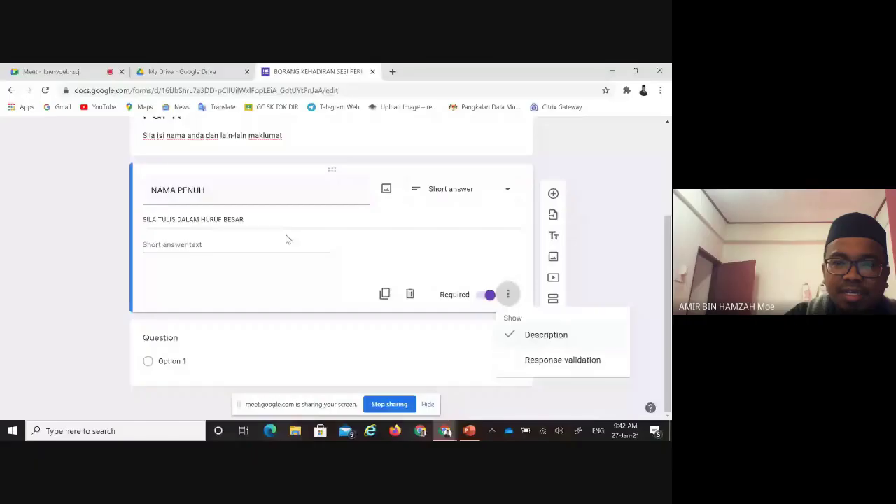
{"action": "left_click", "coordinate": [434, 271]}
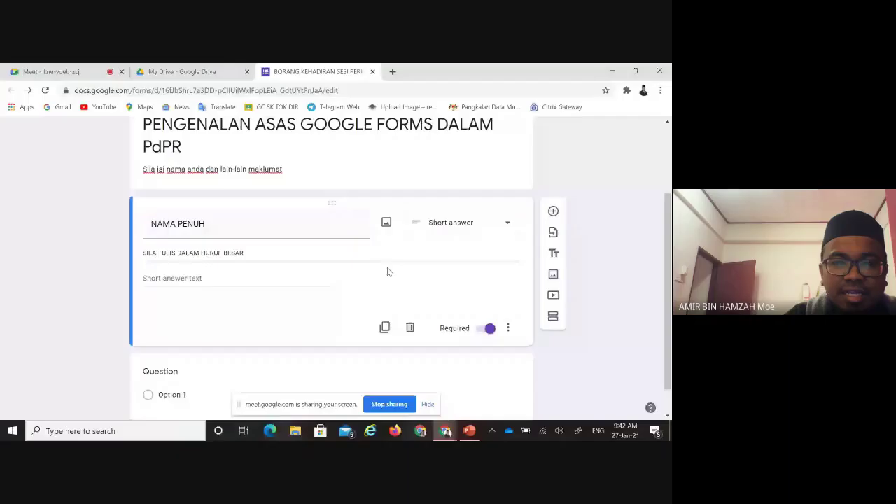
{"action": "scroll", "coordinate": [390, 270], "scroll_direction": "down", "scroll_amount": 1}
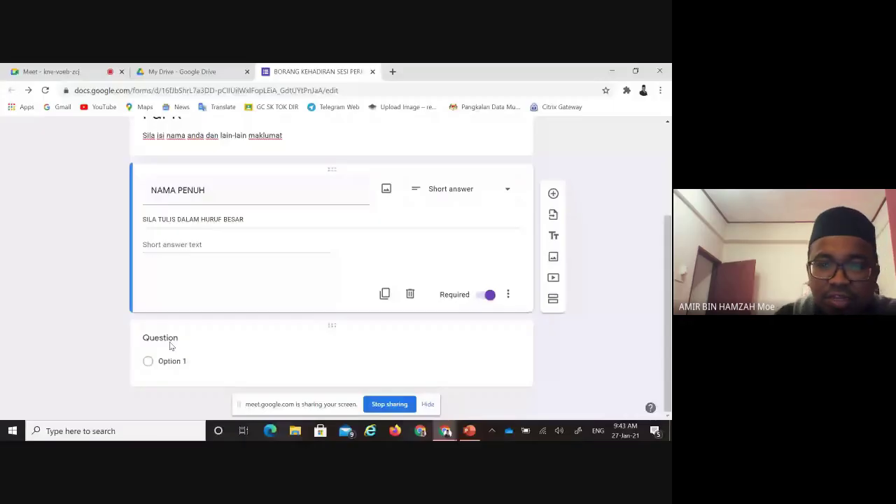
Title the second question 'NO.KAD PENGENALAN'
{"action": "left_click", "coordinate": [170, 345]}
{"action": "type", "text": "N"}
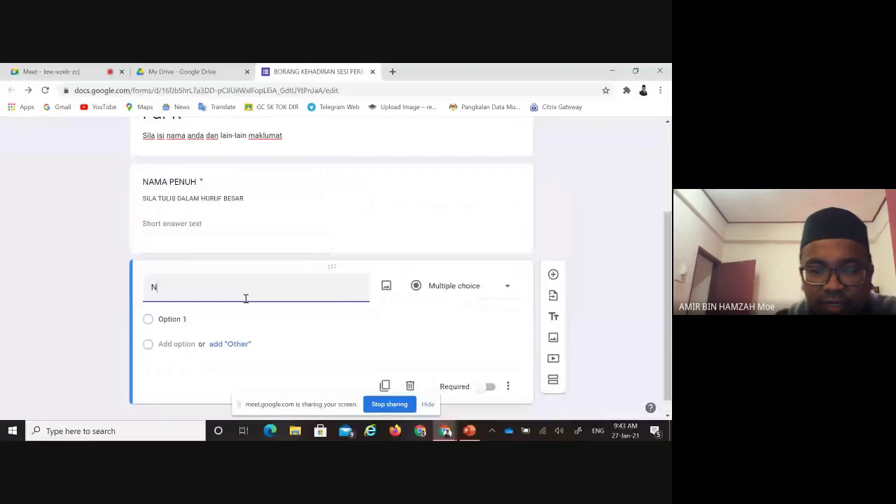
{"action": "type", "text": "O.KAD"}
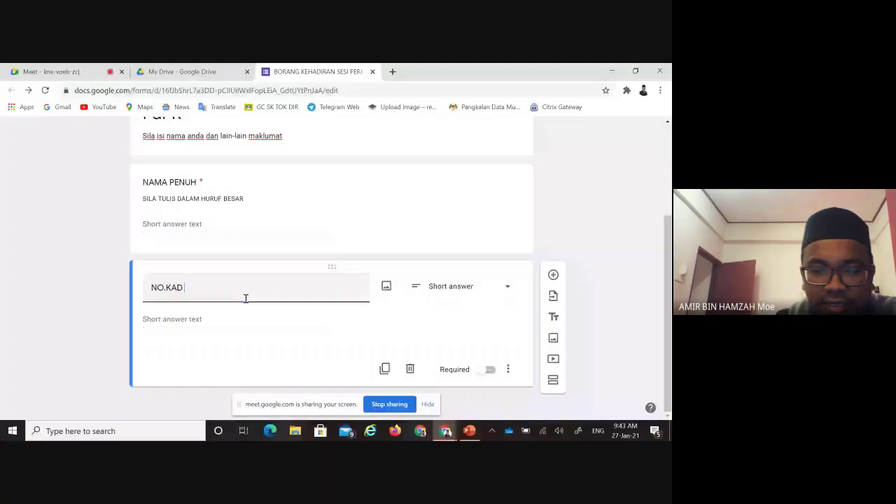
{"action": "type", "text": " PENGENALAN"}
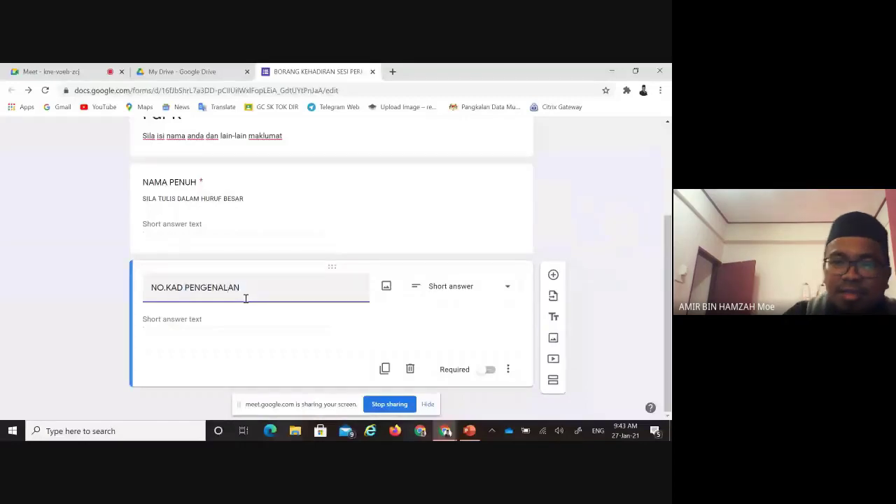
{"action": "left_click", "coordinate": [462, 287]}
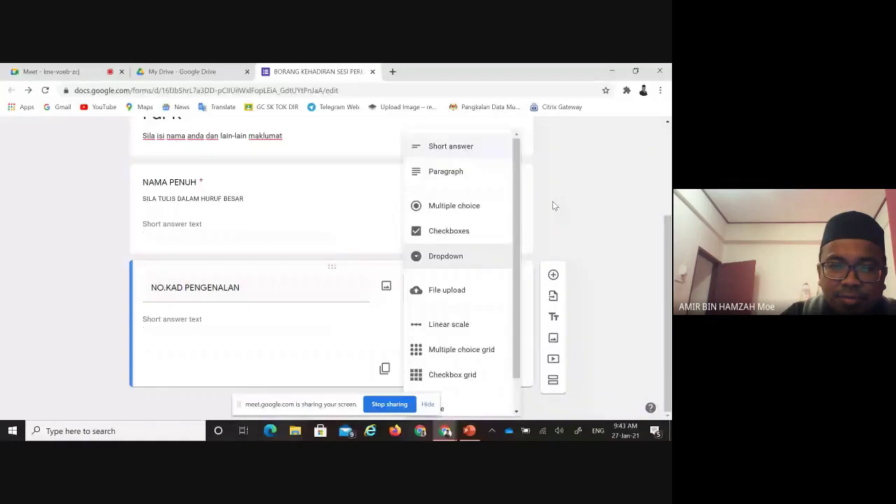
Keep NO.KAD PENGENALAN as Short answer with a CONTOH example identity-card number description
{"action": "left_click", "coordinate": [552, 205]}
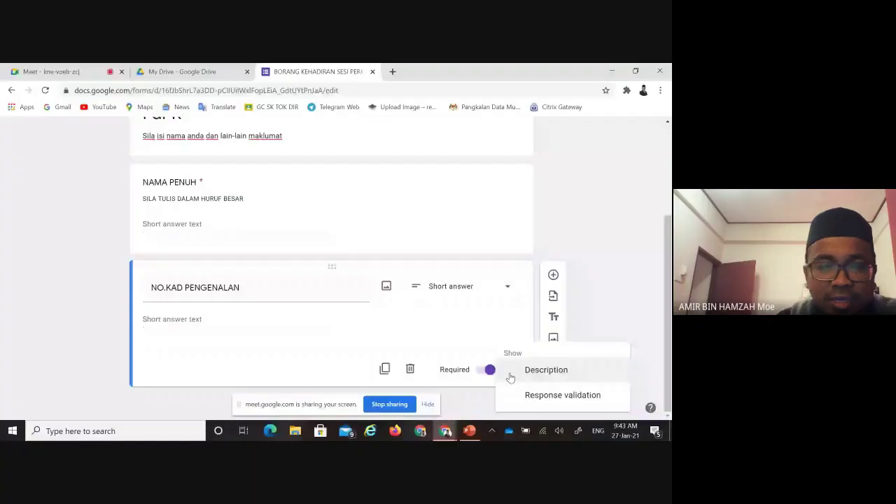
{"action": "left_click", "coordinate": [546, 370]}
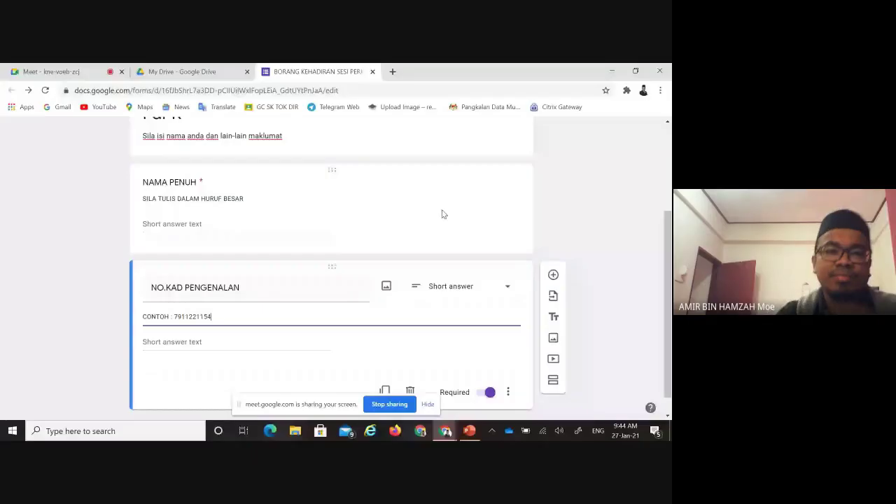
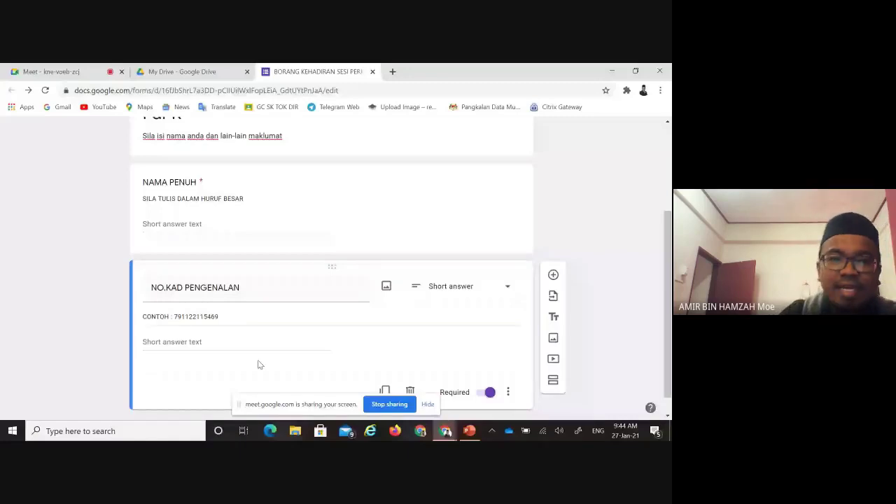
{"action": "scroll", "coordinate": [301, 340], "scroll_direction": "down", "scroll_amount": 1}
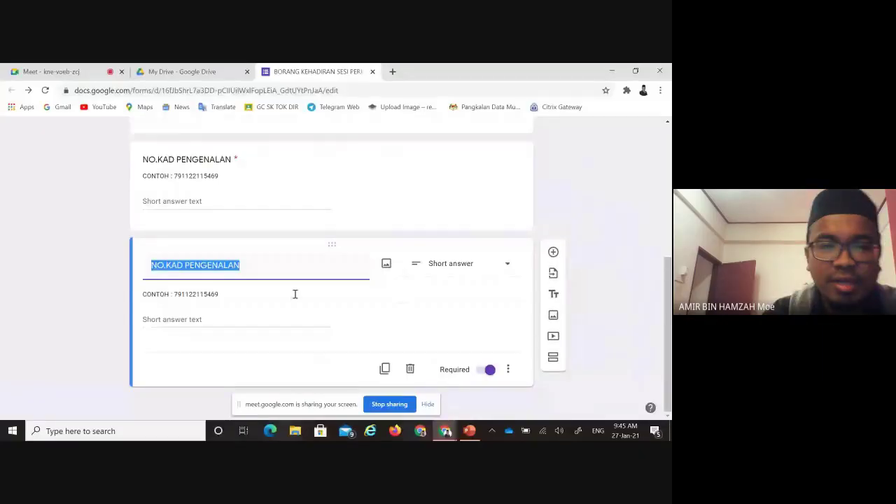
Retitle the copied question 'NAMA SEKOLAH' and clear its copied description
{"action": "type", "text": "NAM"}
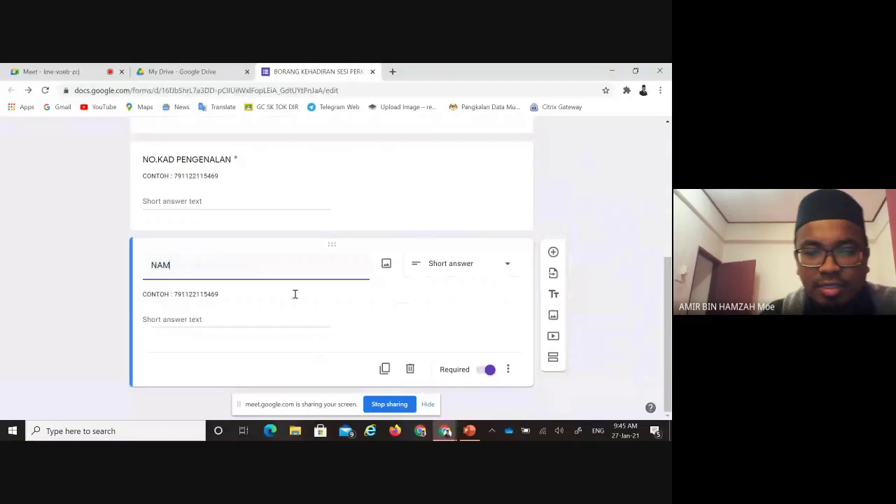
{"action": "type", "text": "A SE"}
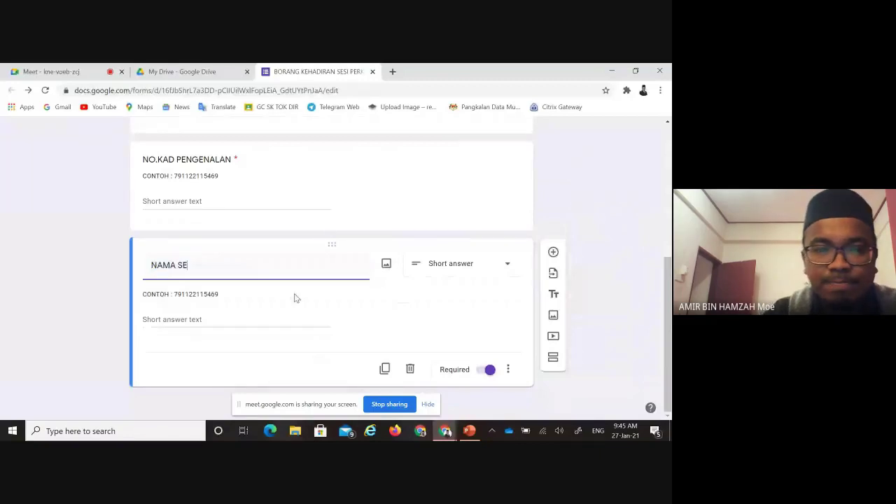
{"action": "type", "text": "KO"}
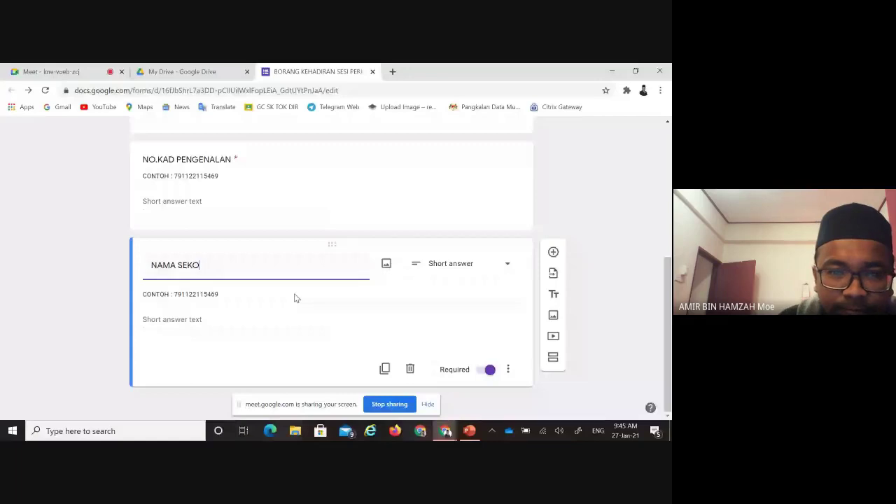
{"action": "type", "text": "LAH"}
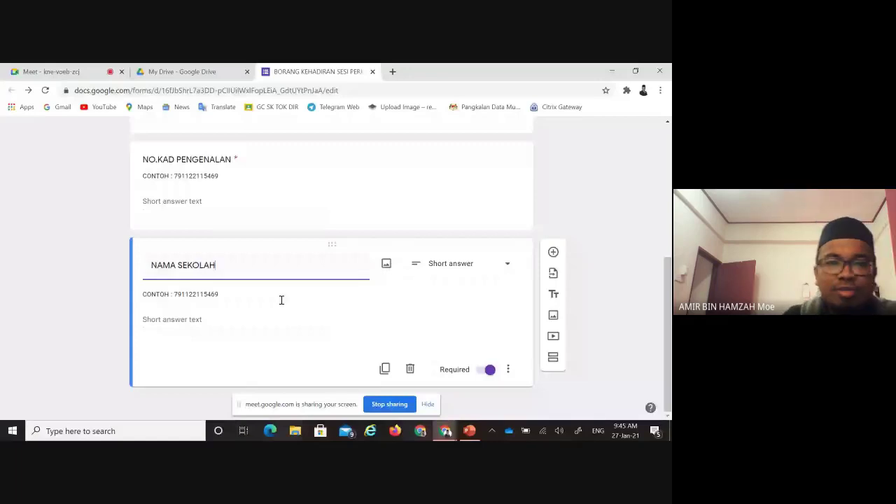
{"action": "triple_click", "coordinate": [234, 296]}
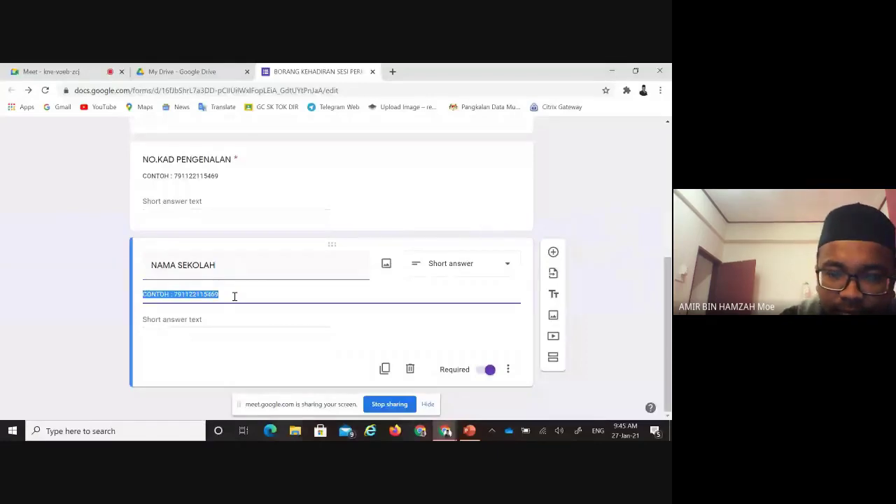
{"action": "type", "text": "SILA TU"}
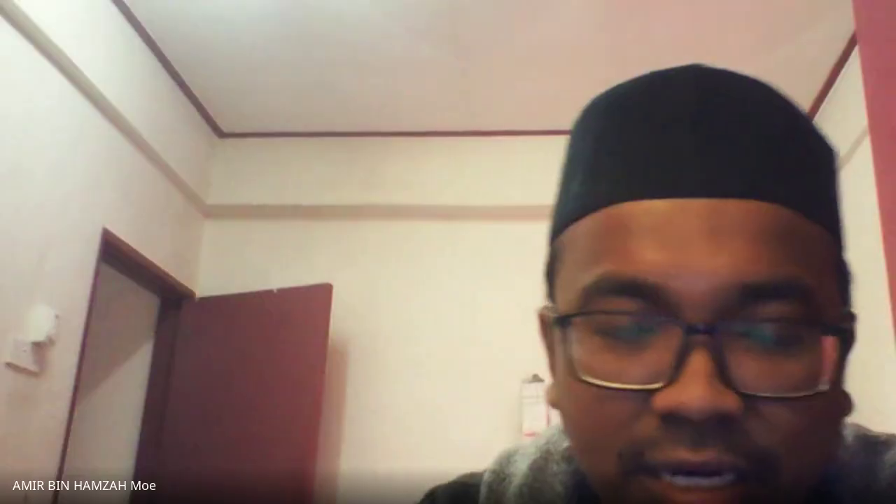
{"action": "type", "text": "V"}
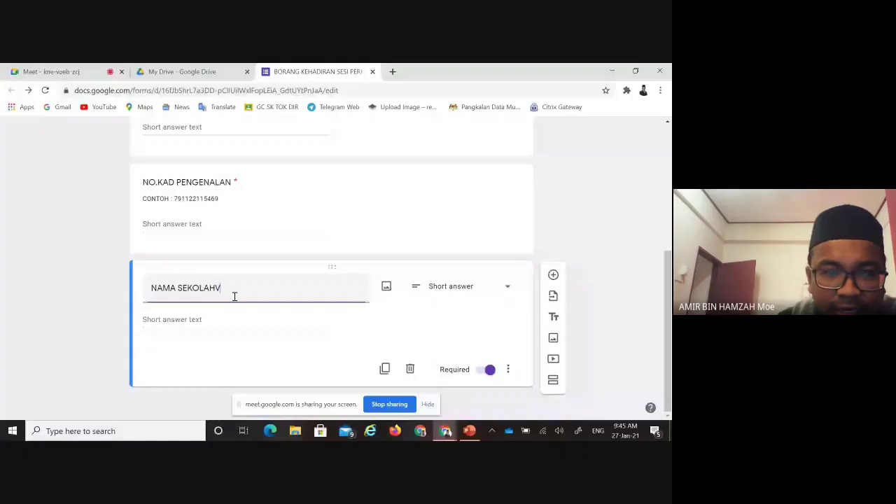
{"action": "key", "text": "BackSpace"}
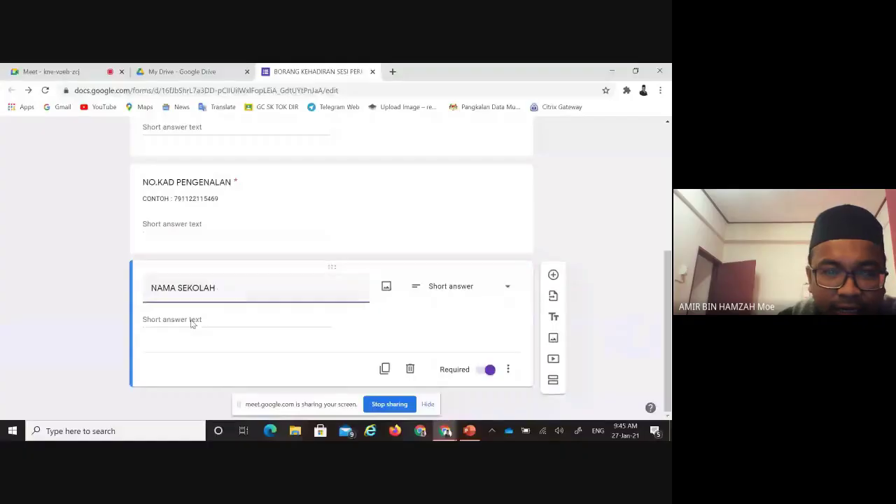
Give NAMA SEKOLAH the description 'CONTOH : SK LANGKAP'
{"action": "left_click", "coordinate": [200, 318]}
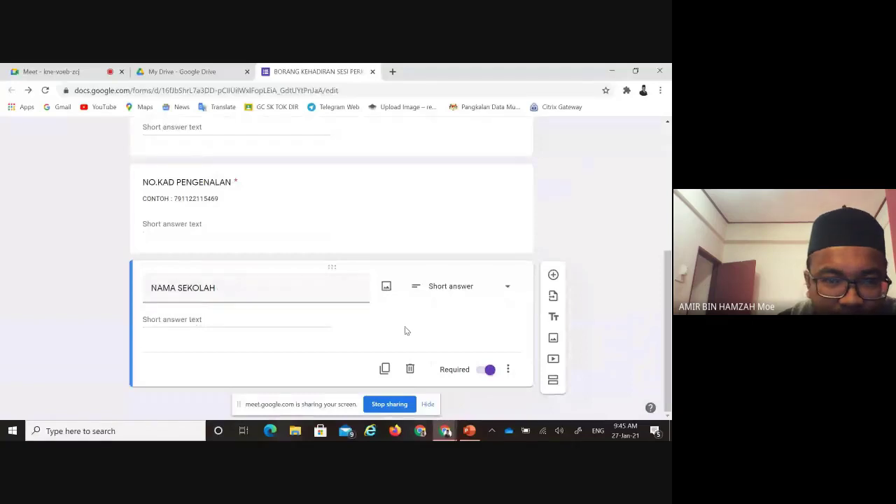
{"action": "left_click", "coordinate": [509, 369]}
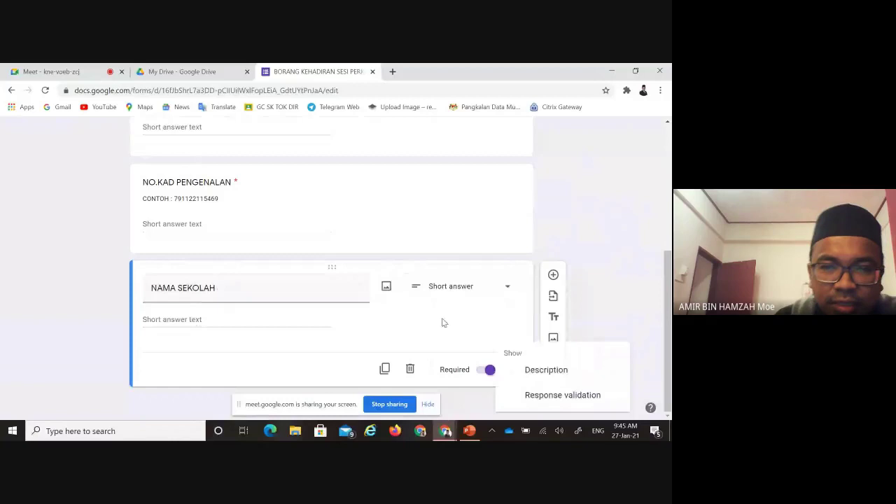
{"action": "left_click", "coordinate": [546, 370]}
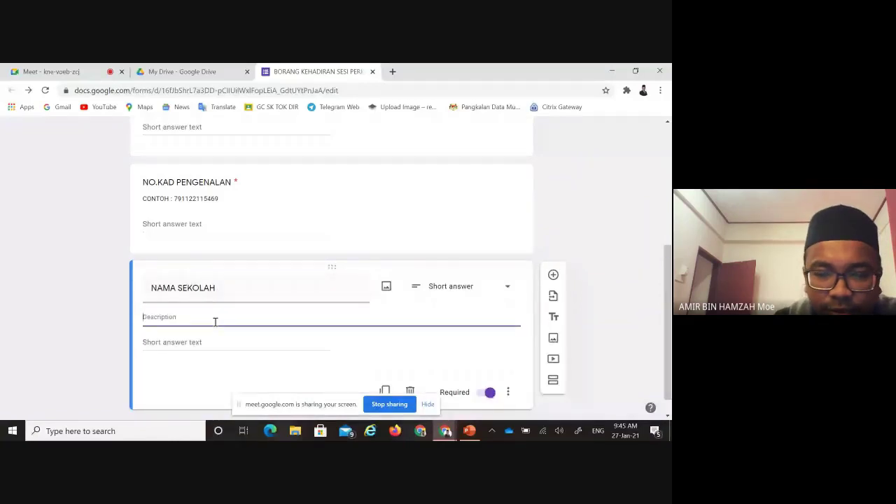
{"action": "type", "text": "CONTOH : "}
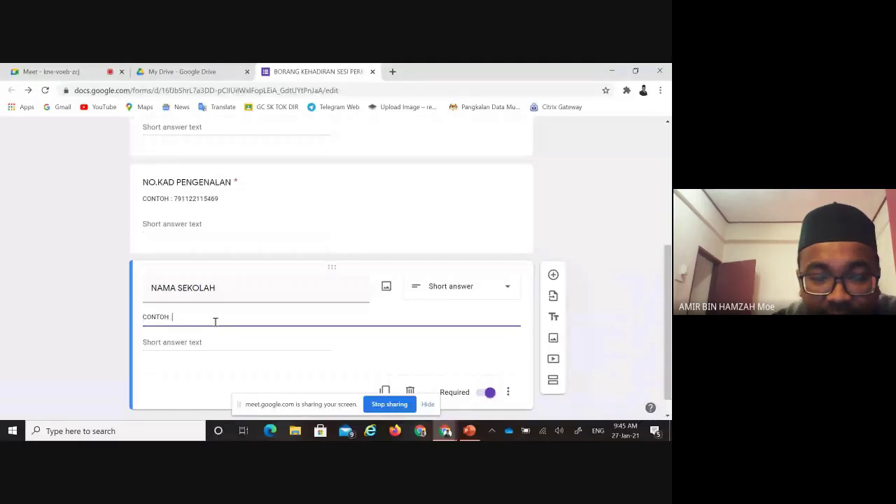
{"action": "type", "text": "SK"}
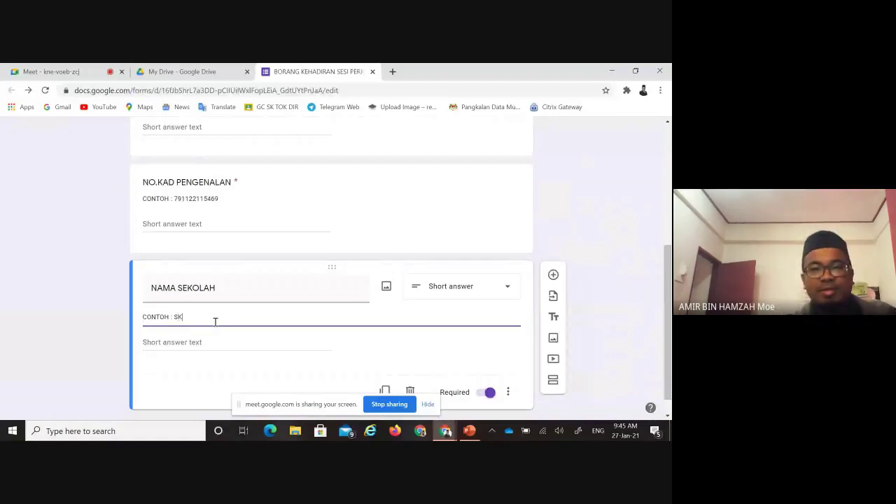
{"action": "type", "text": " LANGKAP"}
{"action": "left_click", "coordinate": [384, 341]}
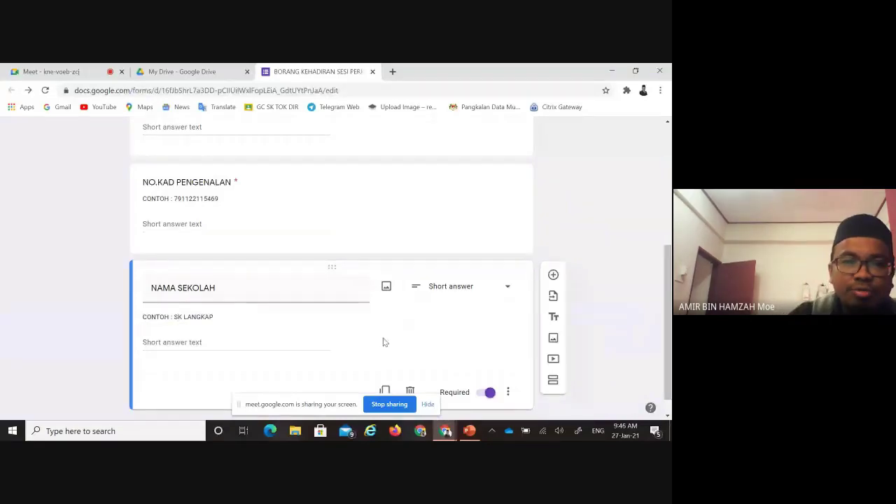
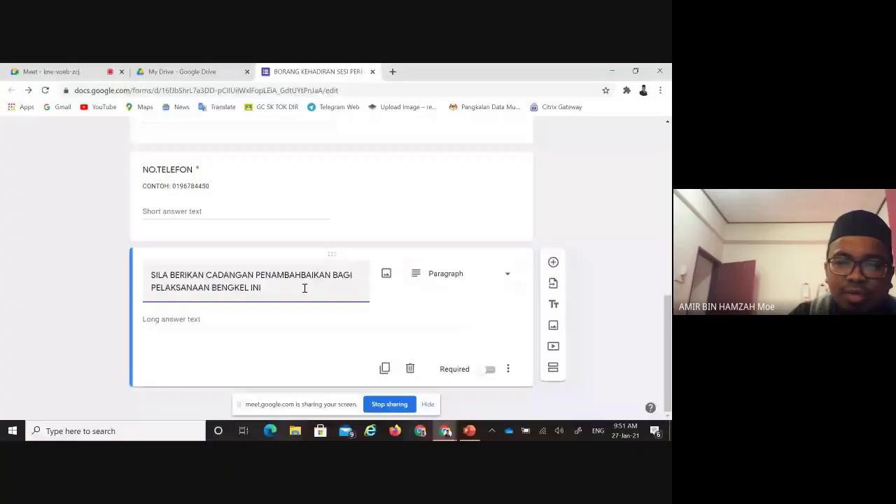
Switch Required on and back off so the suggestion question stays optional, then return to the form top
{"action": "left_click", "coordinate": [488, 370]}
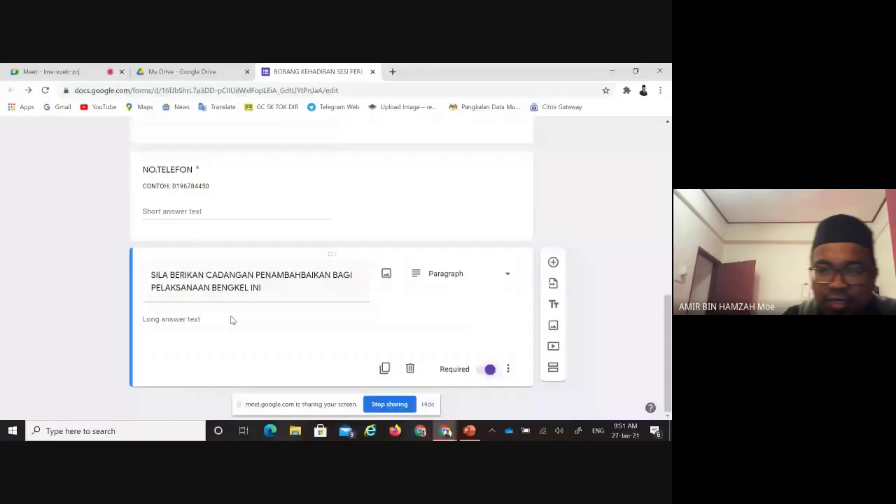
{"action": "left_click", "coordinate": [483, 370]}
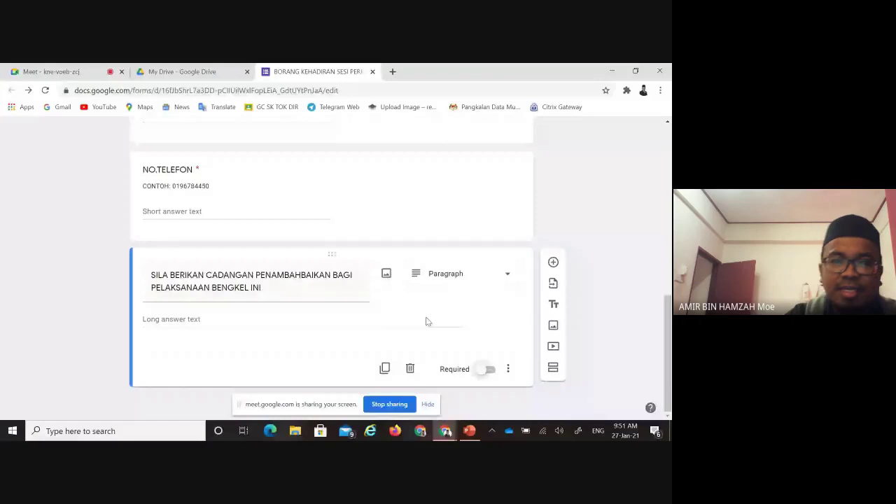
{"action": "scroll", "coordinate": [427, 321], "scroll_direction": "up", "scroll_amount": 10}
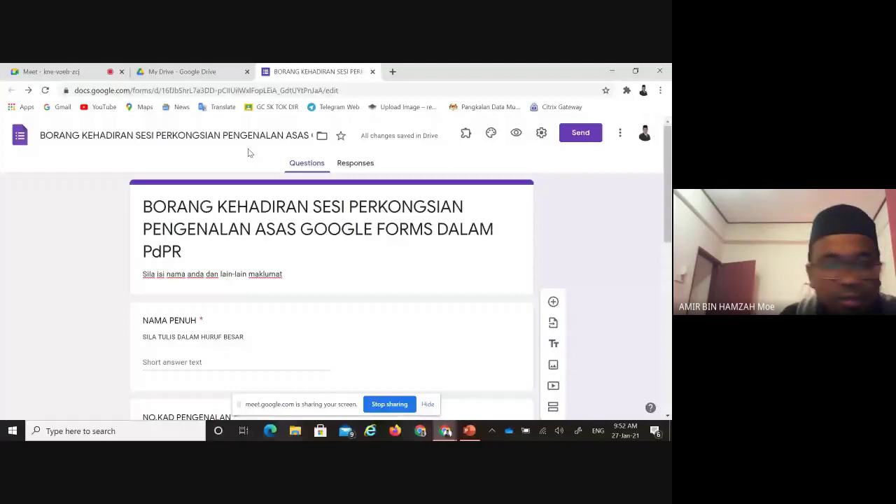
Scroll down the opened BORANG KEHADIRAN preview to view its questions
{"action": "scroll", "coordinate": [490, 206], "scroll_direction": "down", "scroll_amount": 1}
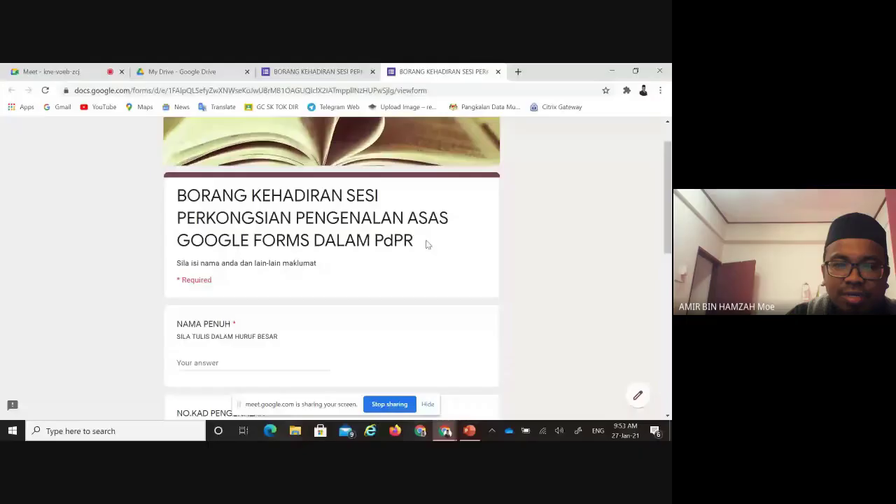
Scroll to the NAMA PENUH question and place the cursor in its answer box
{"action": "scroll", "coordinate": [219, 302], "scroll_direction": "down", "scroll_amount": 1}
{"action": "left_click", "coordinate": [219, 301]}
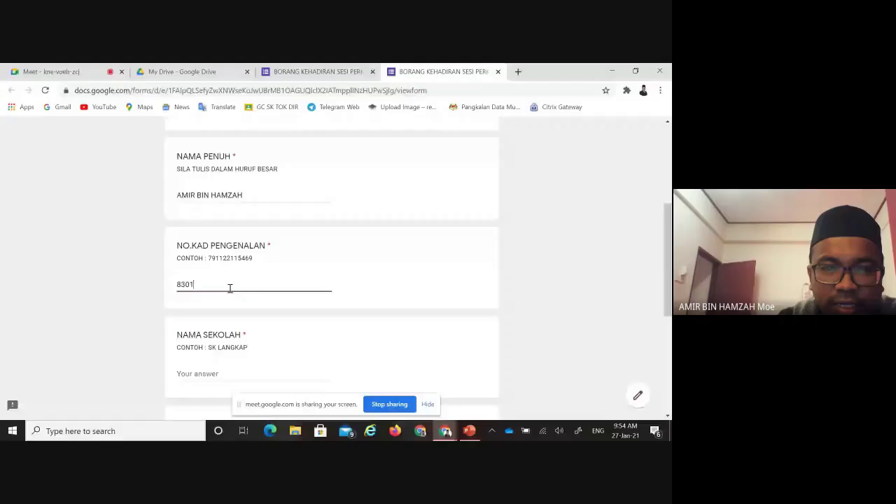
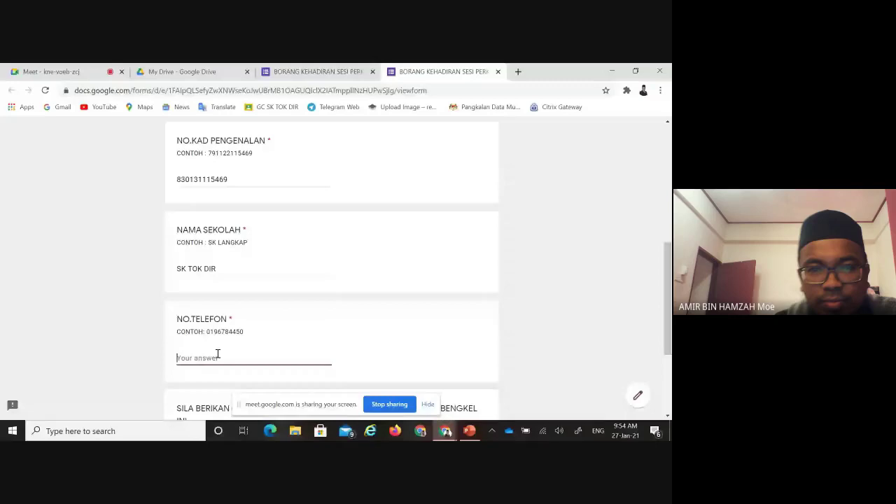
Enter the phone number, then begin the suggestion answer with 'PADA KESELURUHANN'
{"action": "key", "text": "Tab"}
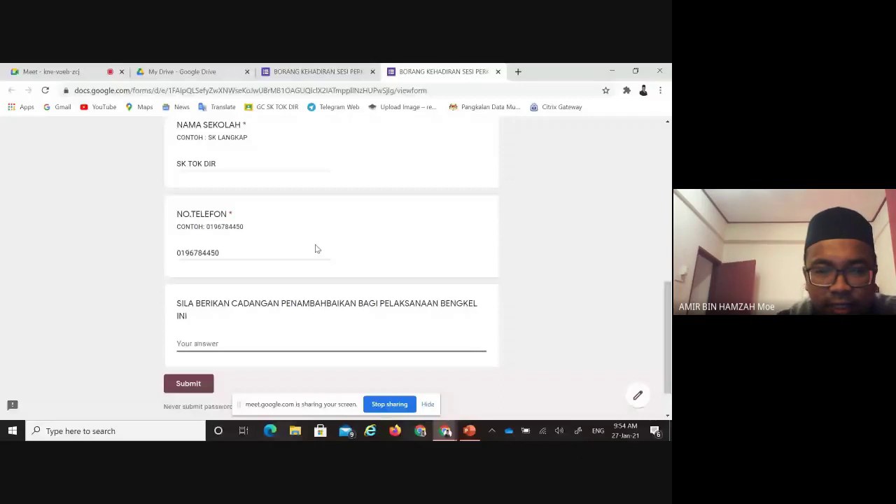
{"action": "type", "text": "PADA KESELURUHANN"}
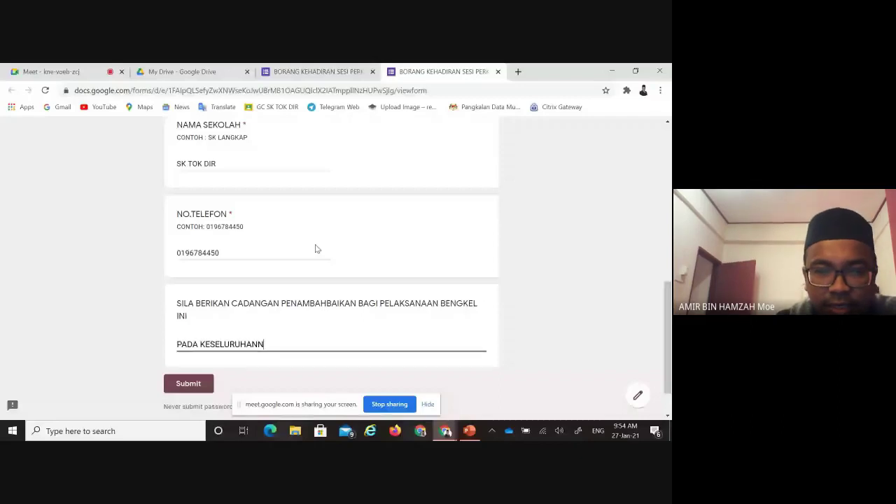